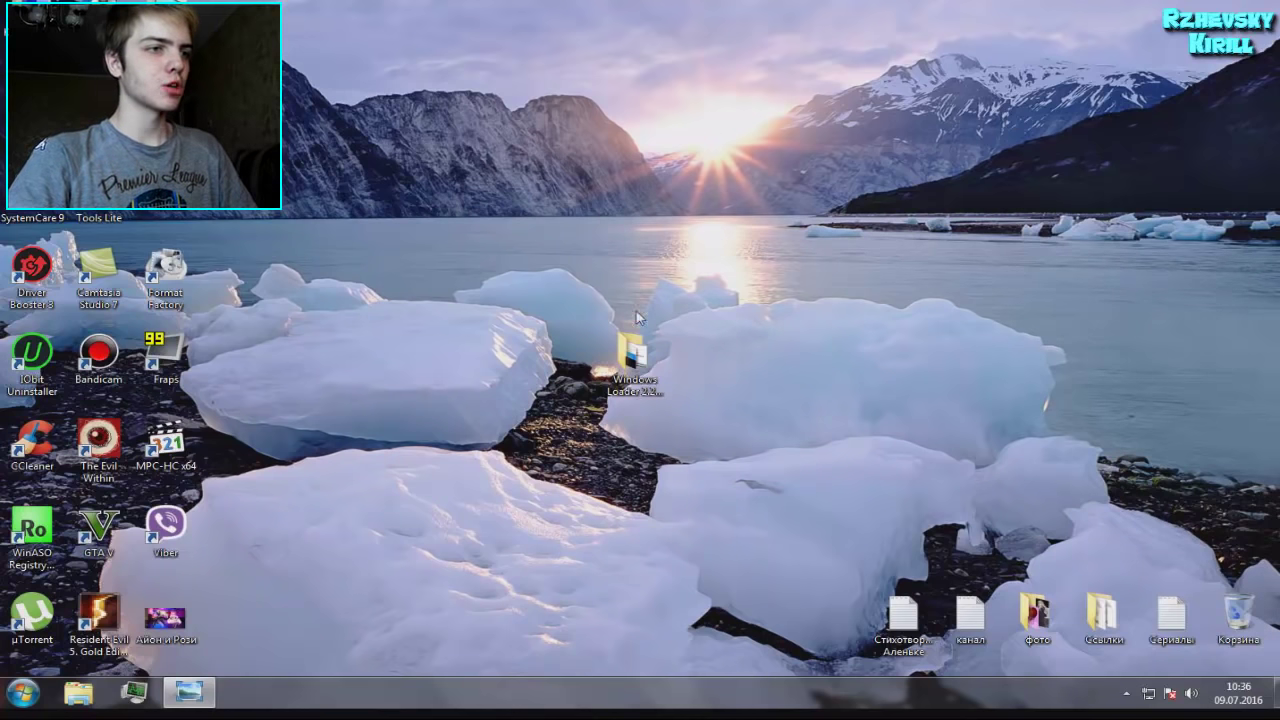
- Open the Windows Loader 2.2.2 by Daz folder, view image 3 showing the Windows activation status, and close that image window
double_click(635, 350)
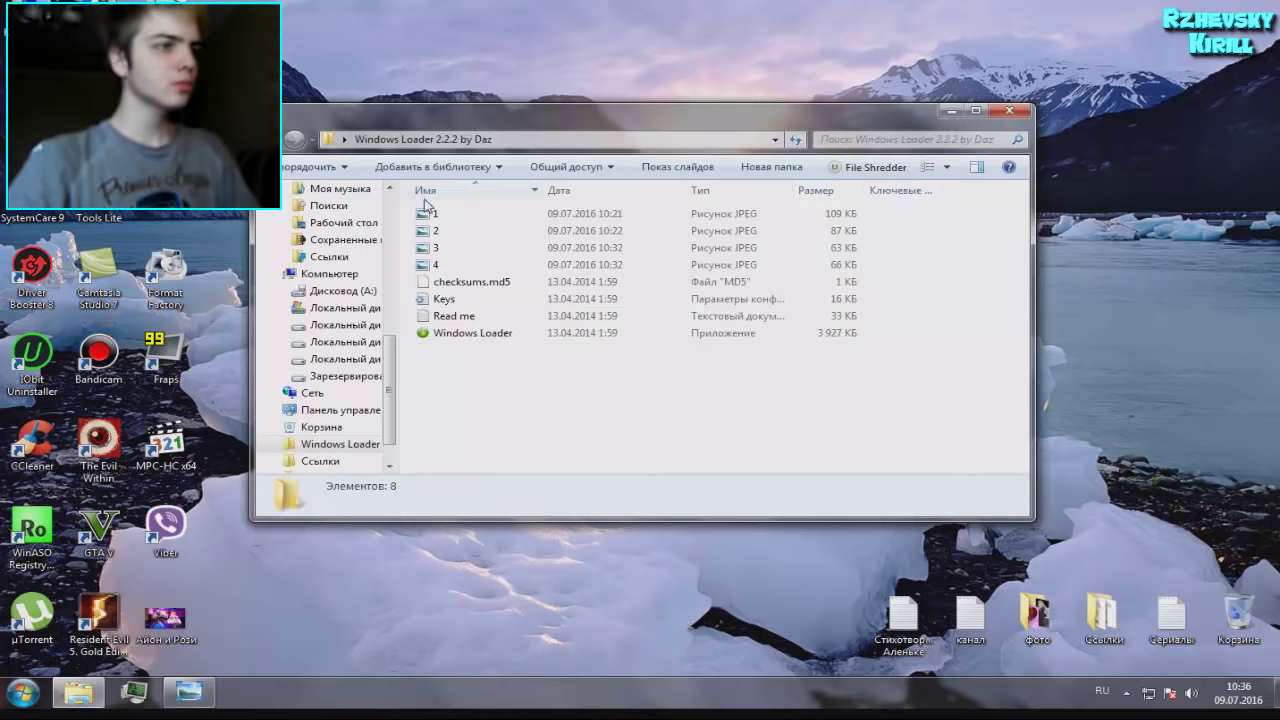
double_click(444, 250)
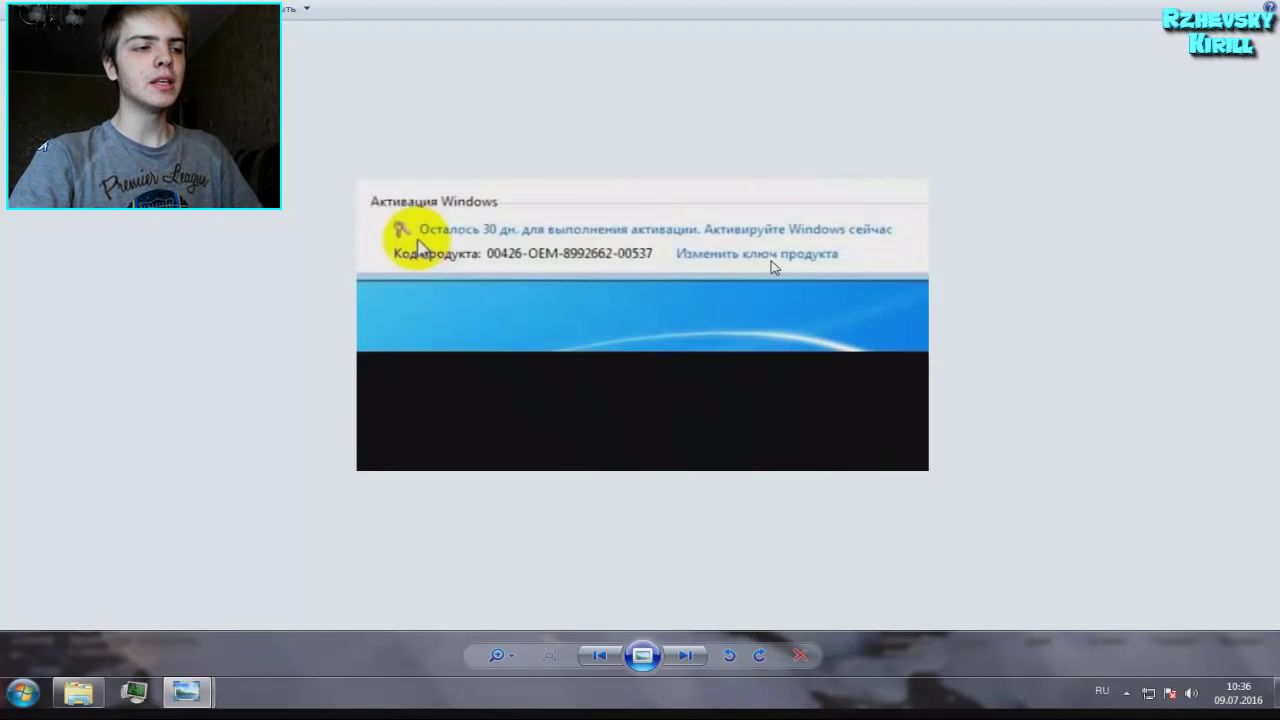
mouse_move(203, 697)
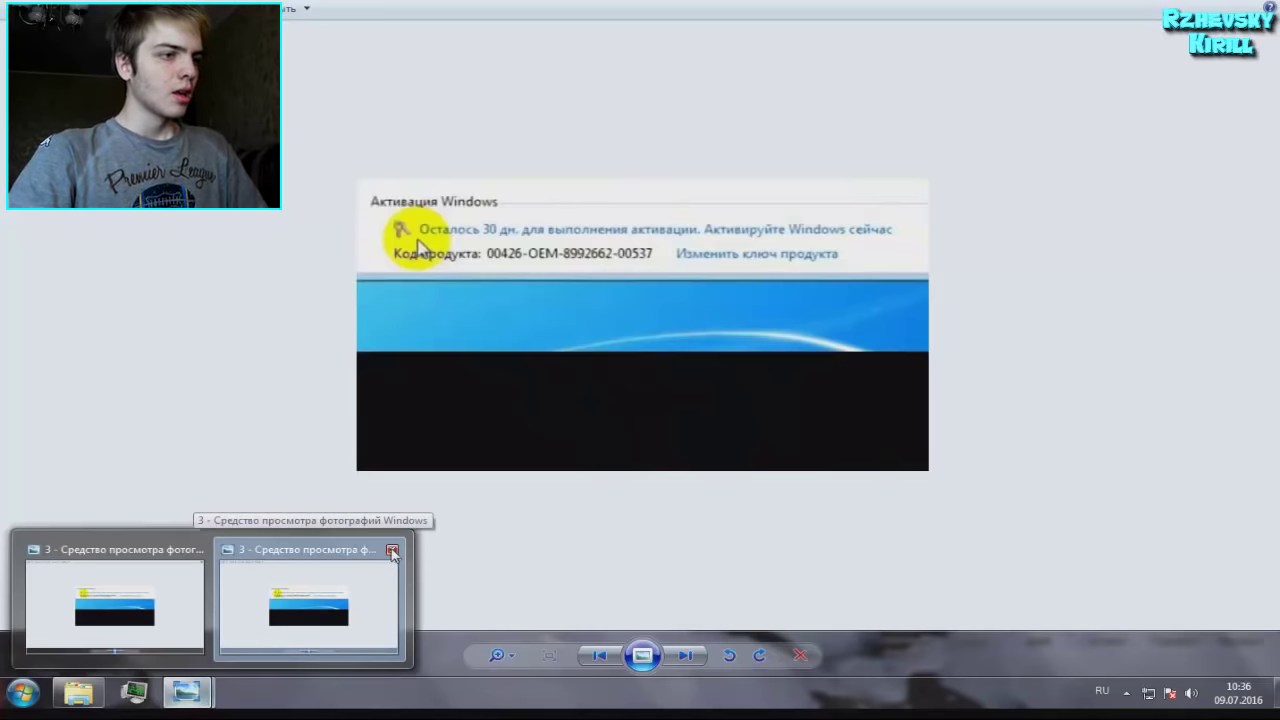
left_click(392, 551)
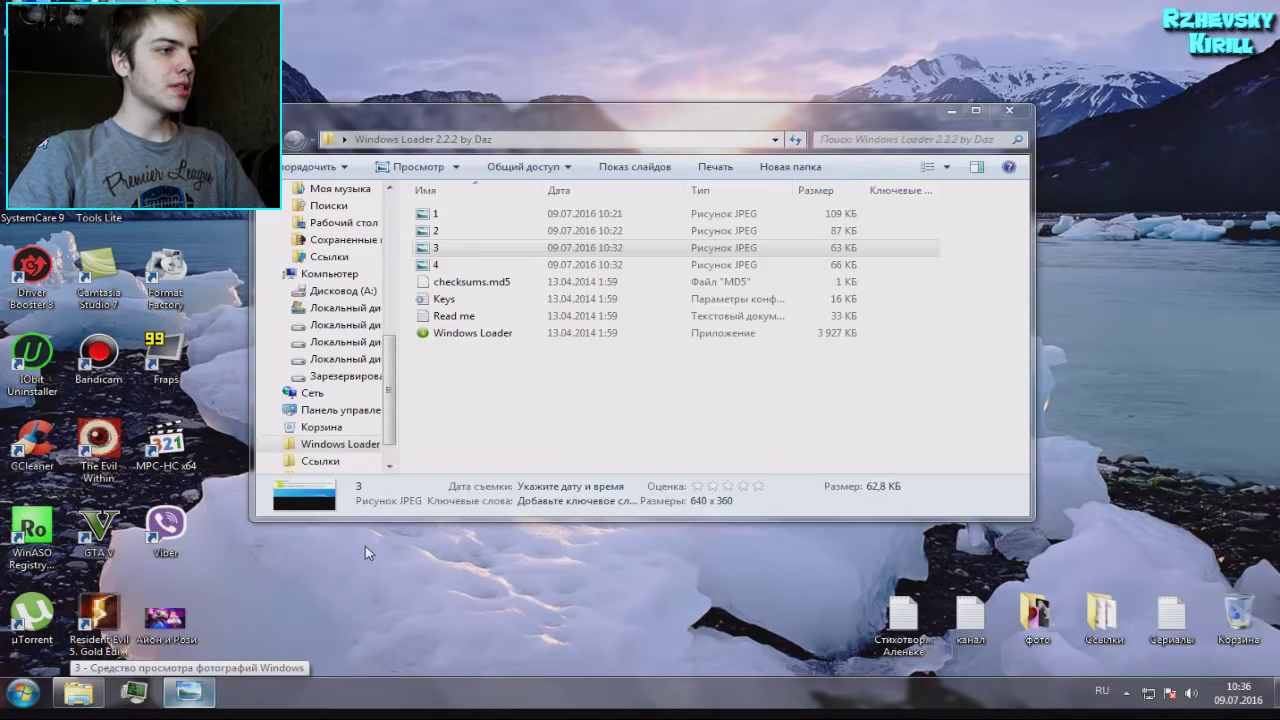
left_click_drag(667, 112, 654, 448)
left_click(633, 355)
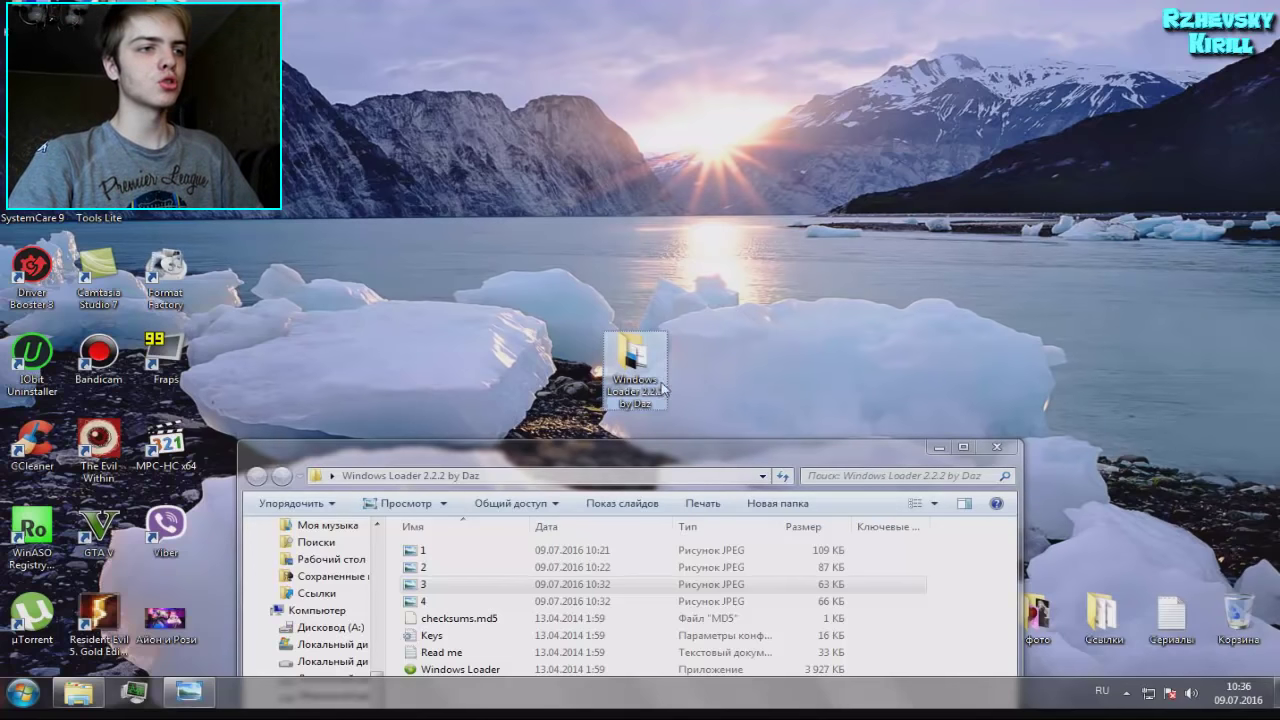
left_click_drag(678, 444, 740, 197)
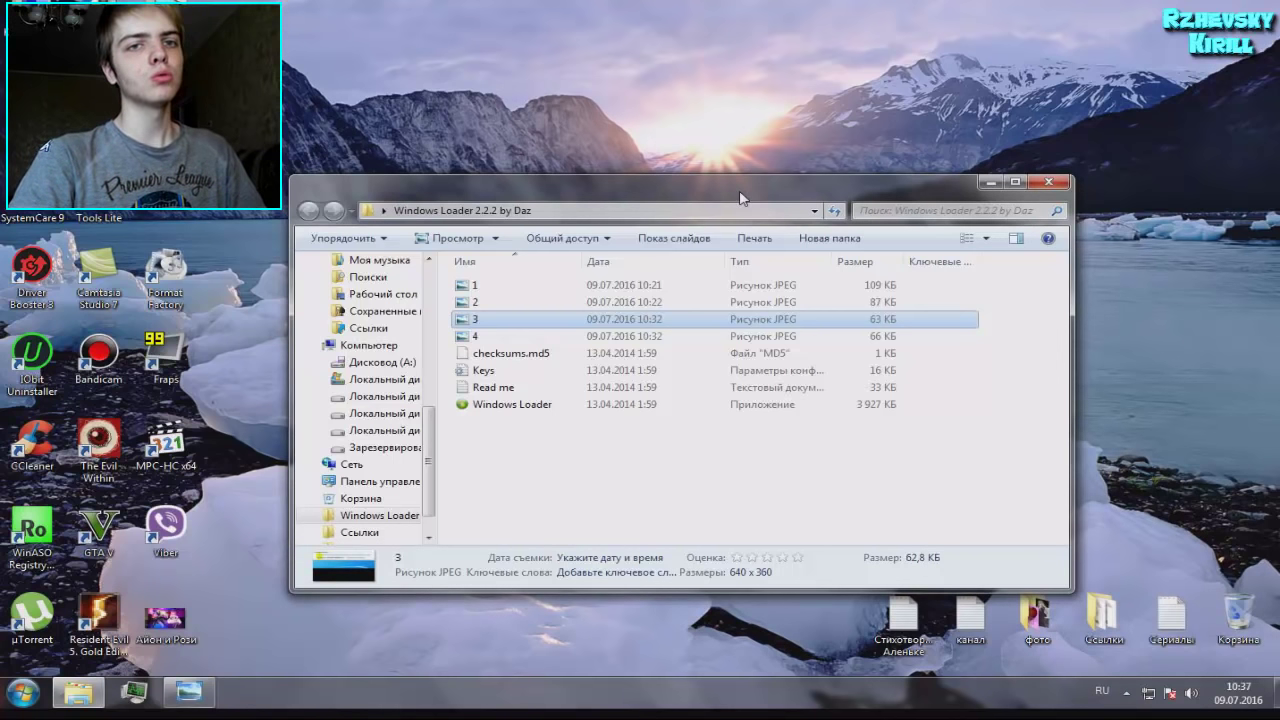
left_click_drag(740, 197, 708, 456)
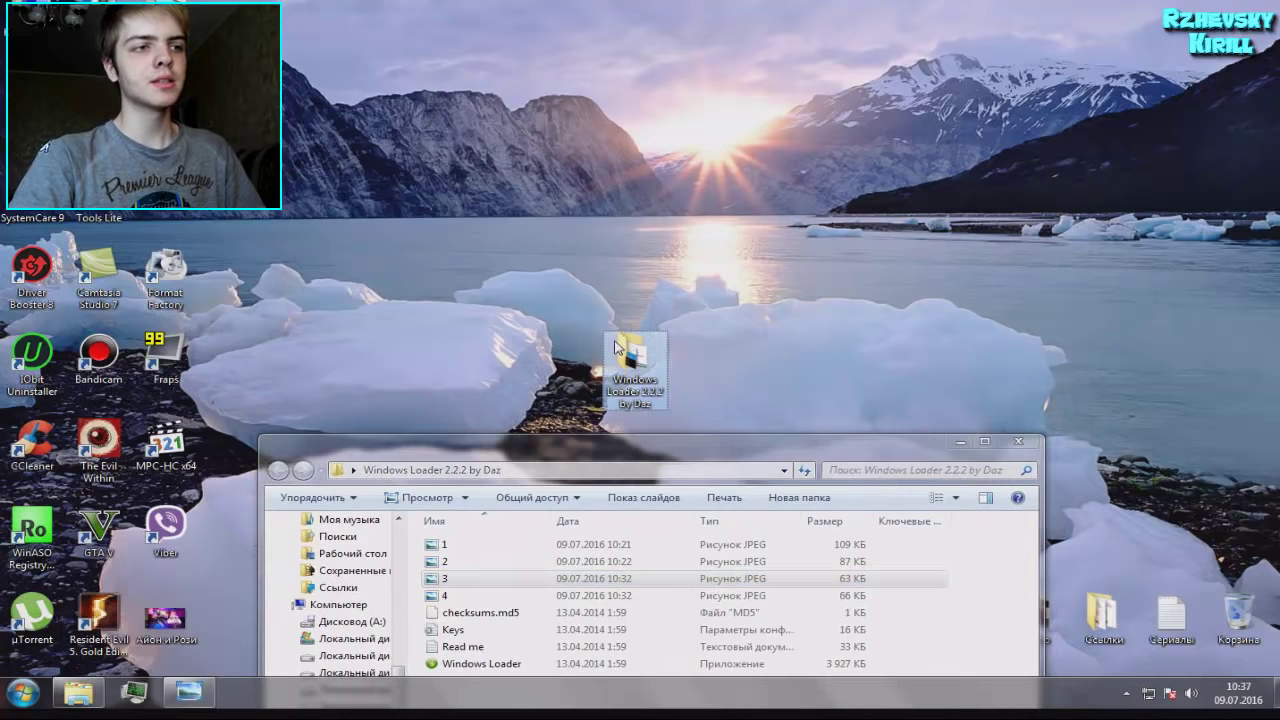
left_click(620, 350)
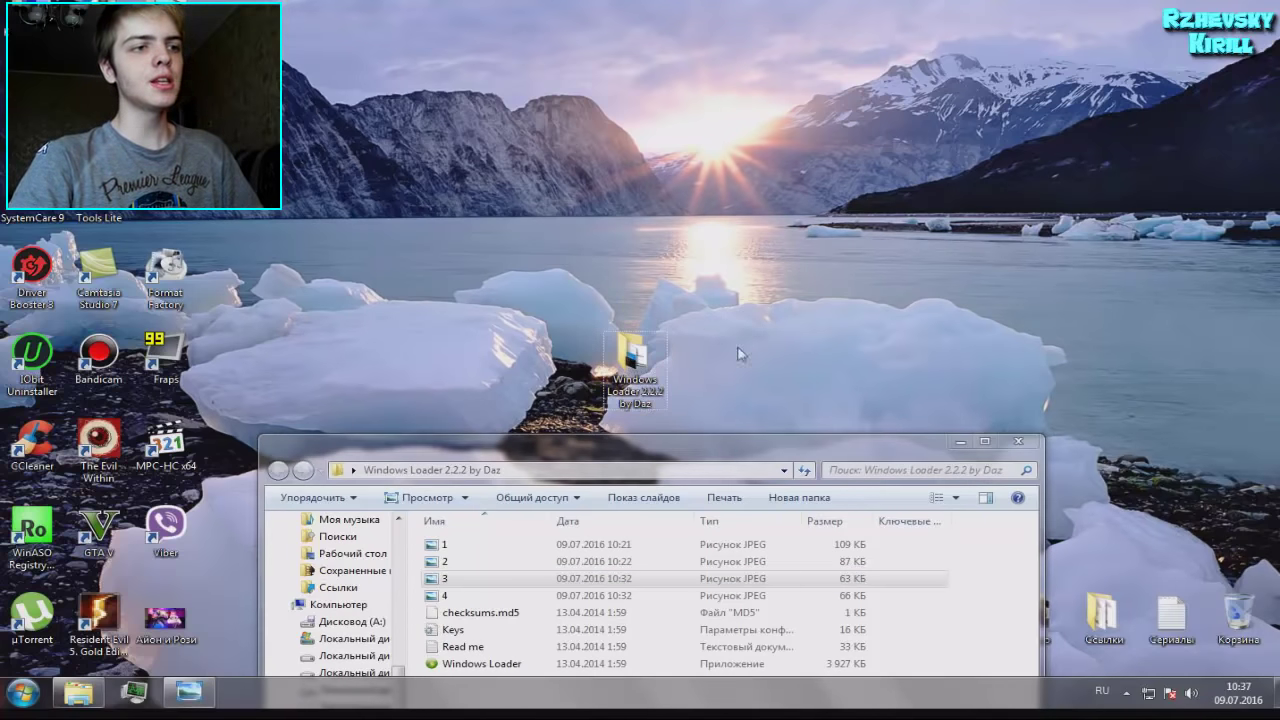
left_click_drag(768, 441, 765, 371)
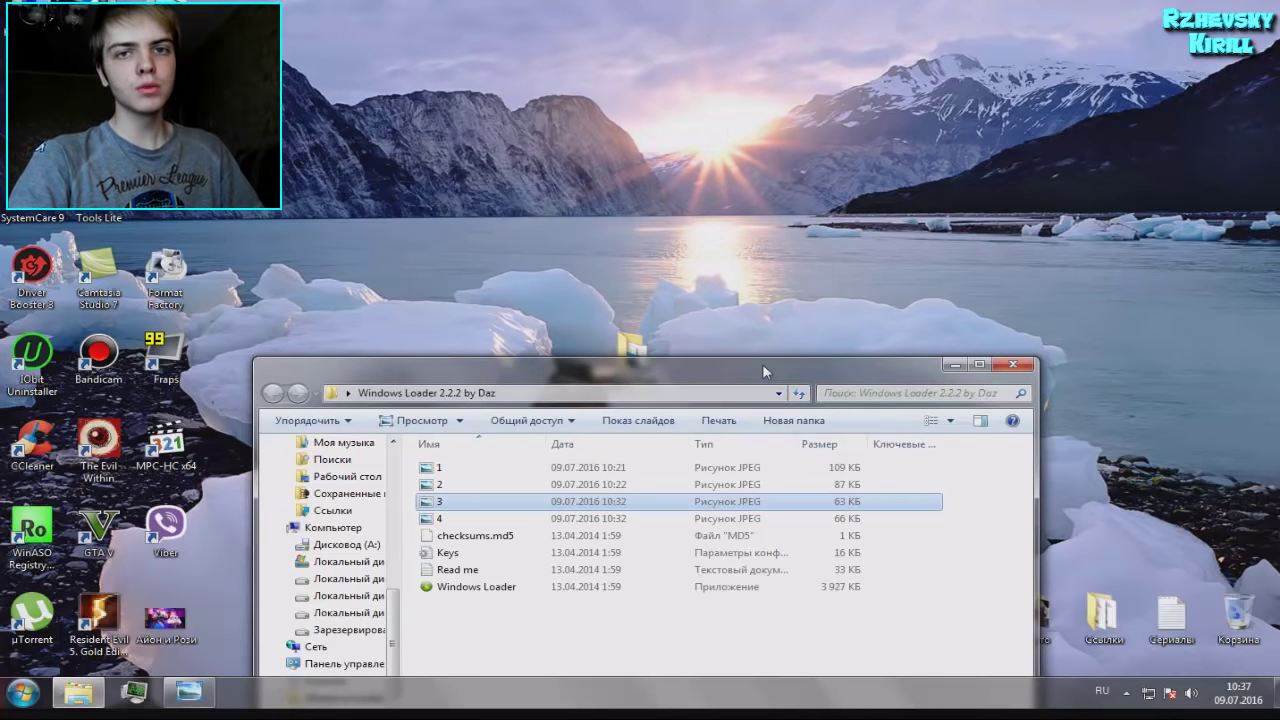
left_click_drag(762, 363, 741, 380)
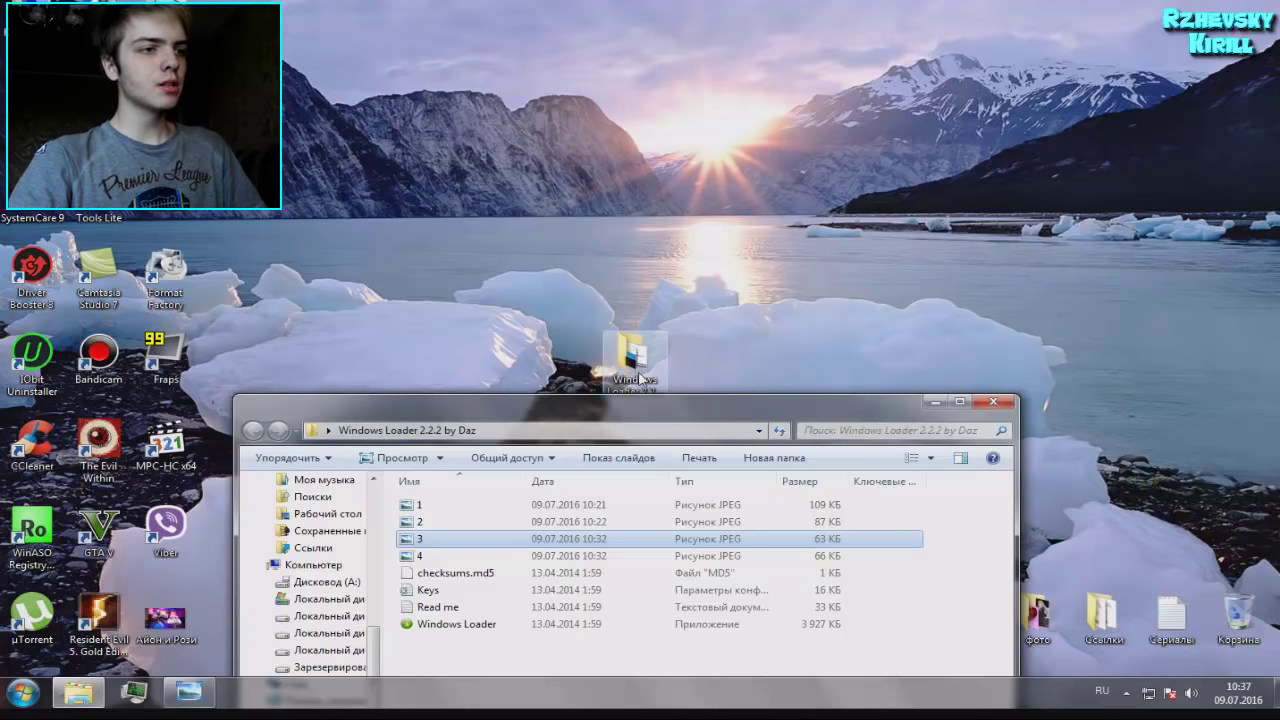
- Run the Windows Loader application from the folder, allowing it to start despite its unknown publisher
left_click_drag(652, 408, 683, 122)
left_click(476, 330)
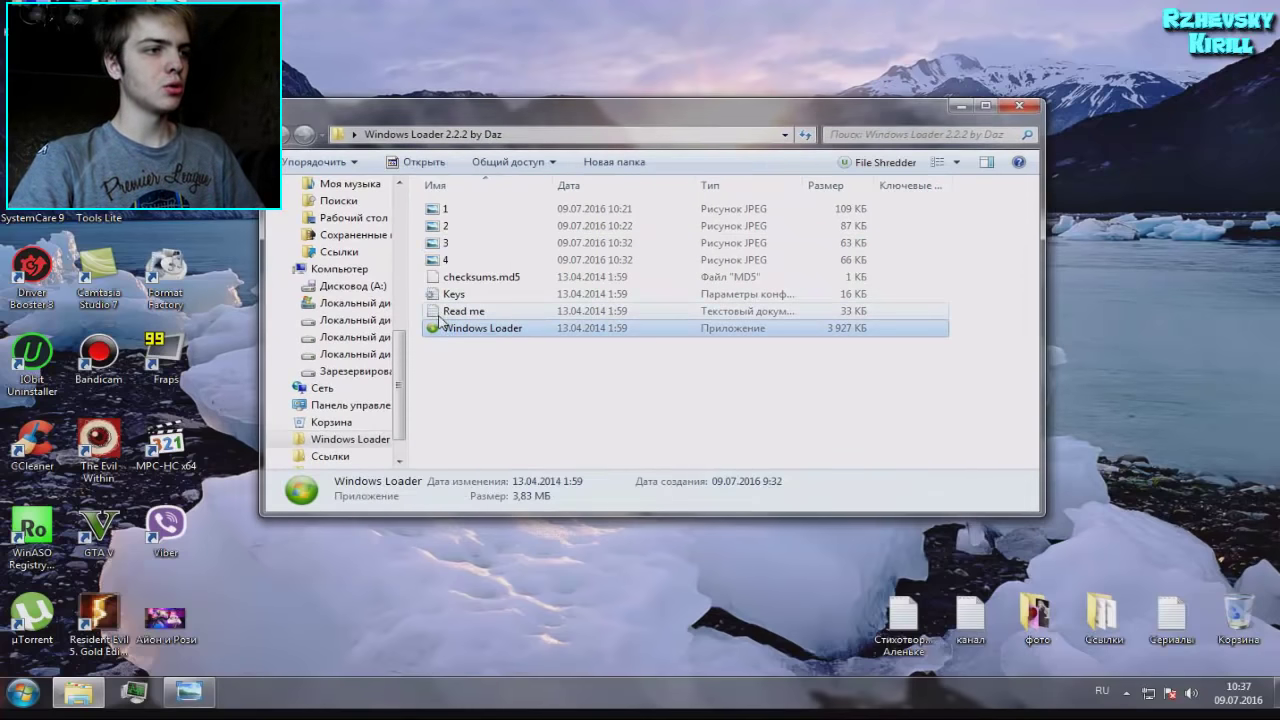
mouse_move(437, 335)
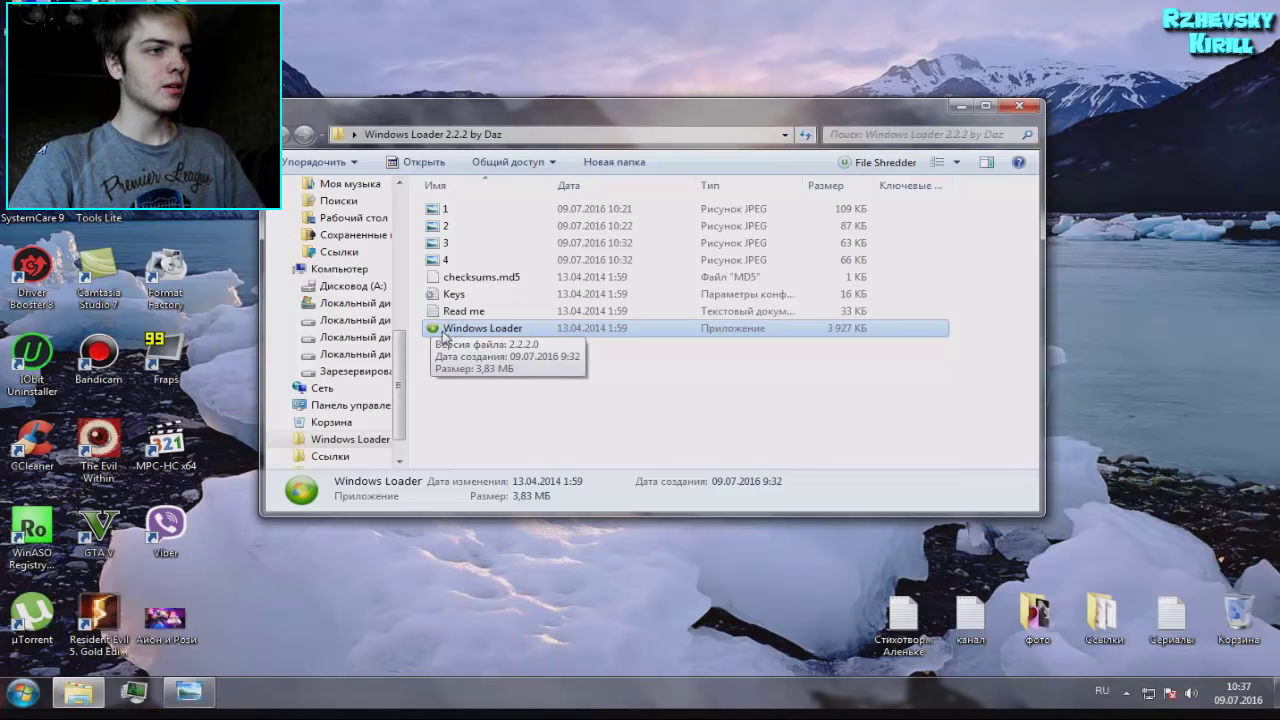
double_click(452, 330)
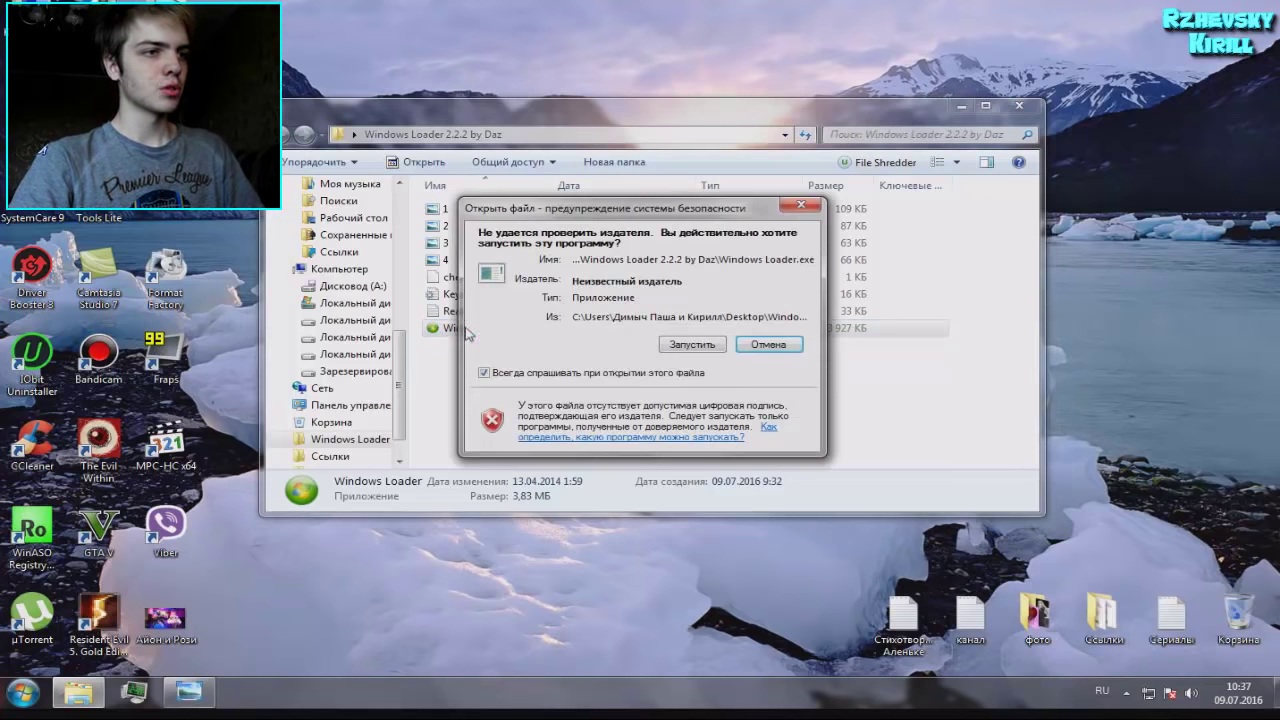
left_click(690, 344)
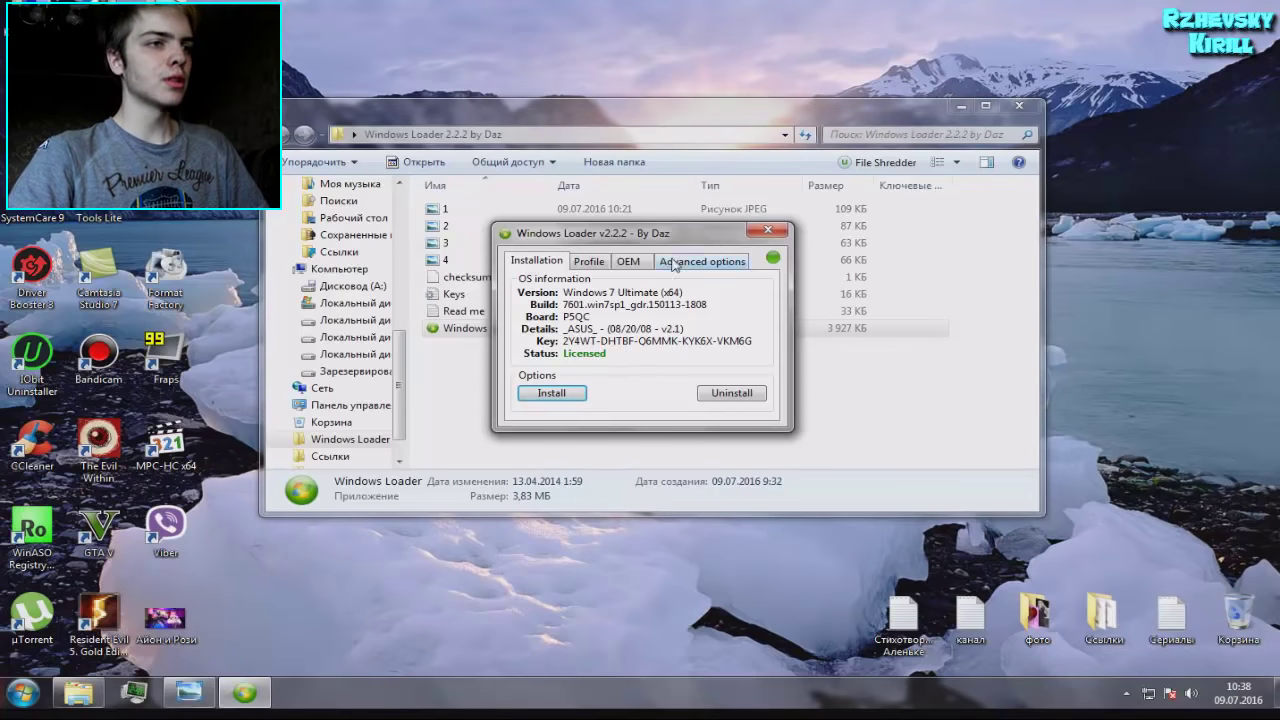
- Look through the loader's Profile, OEM, Advanced options and Installation pages, and close the loader without installing
mouse_move(670, 235)
left_mouse_down()
mouse_move(669, 197)
mouse_move(660, 207)
mouse_move(681, 223)
left_mouse_up()
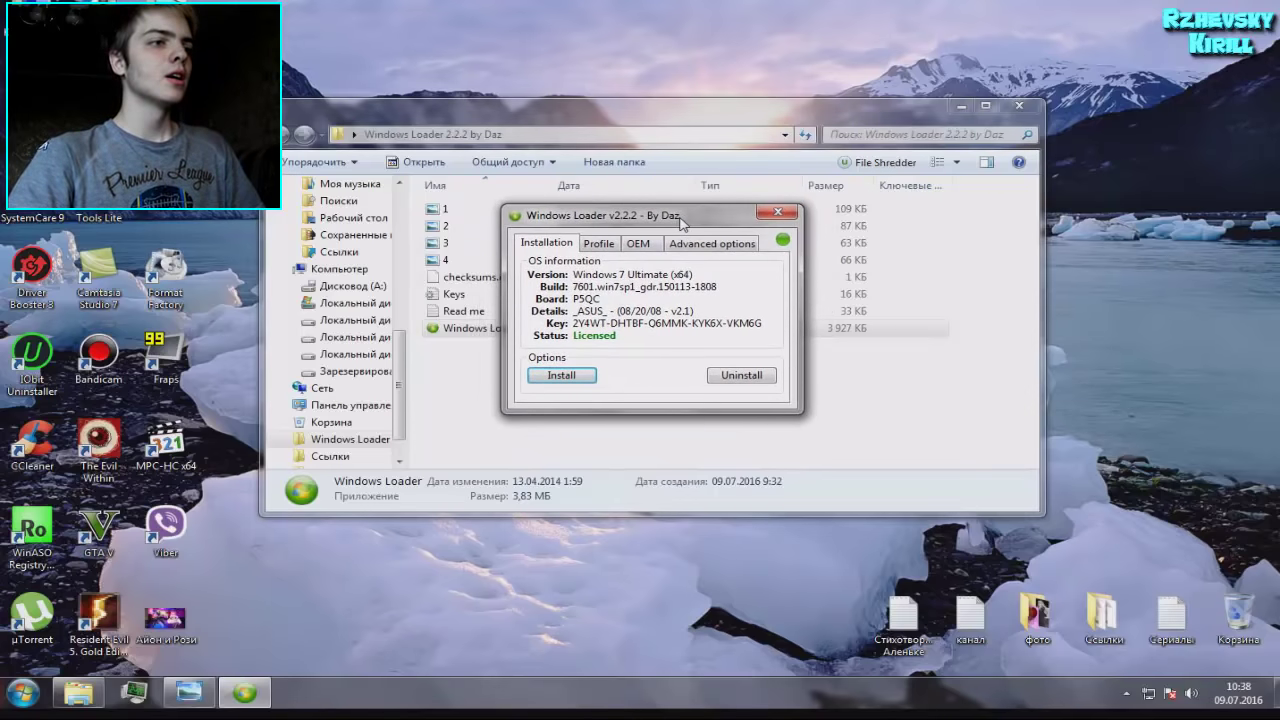
left_click(603, 246)
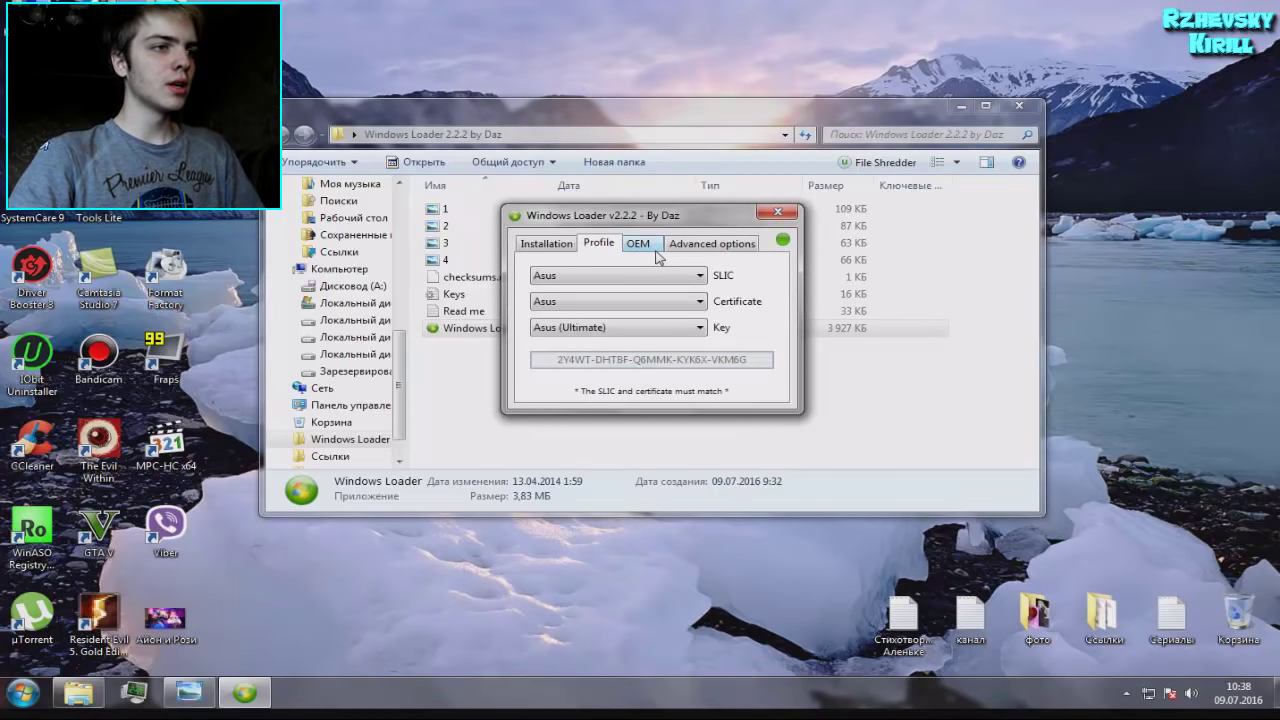
left_click(650, 250)
left_click(708, 249)
left_click(548, 246)
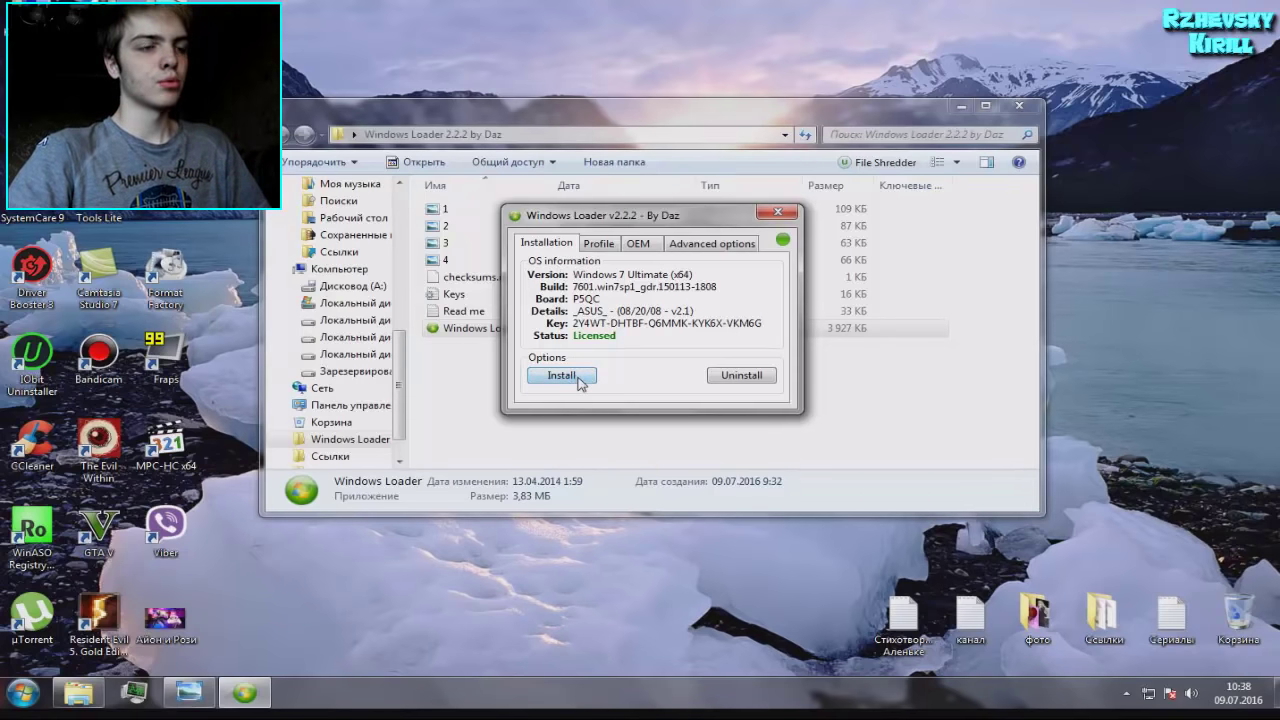
left_click_drag(698, 224, 699, 240)
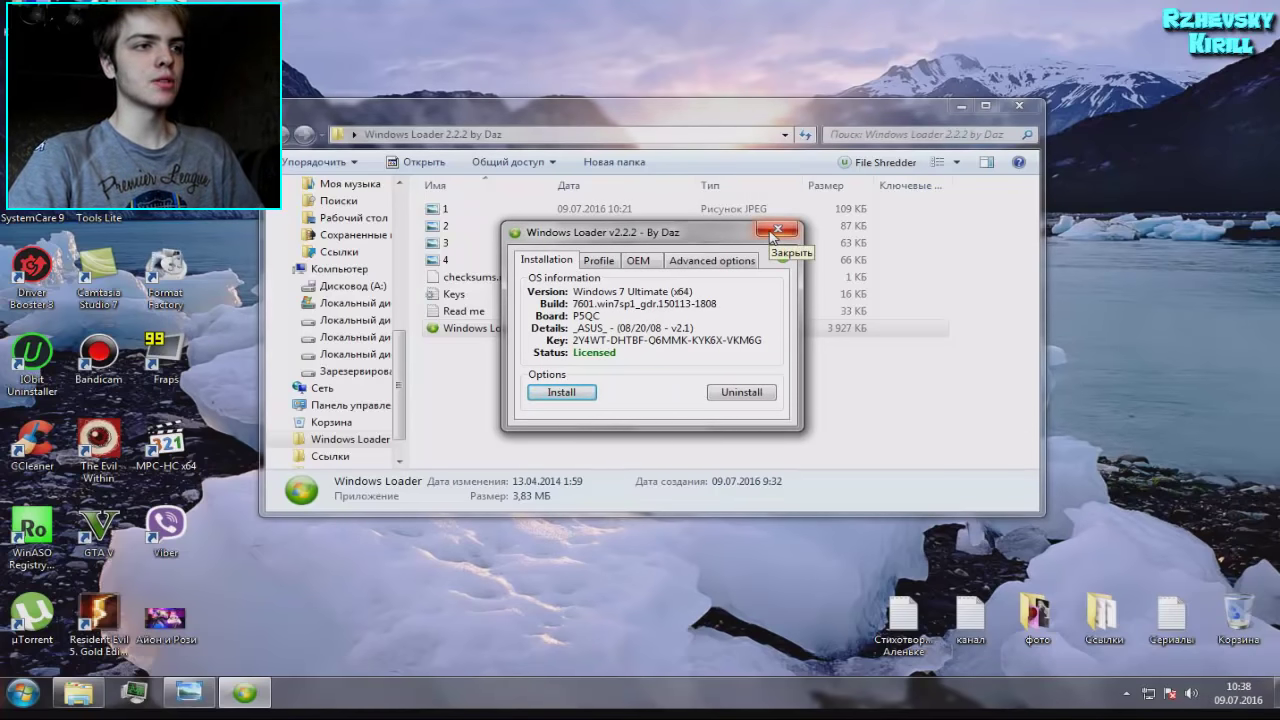
left_click(777, 231)
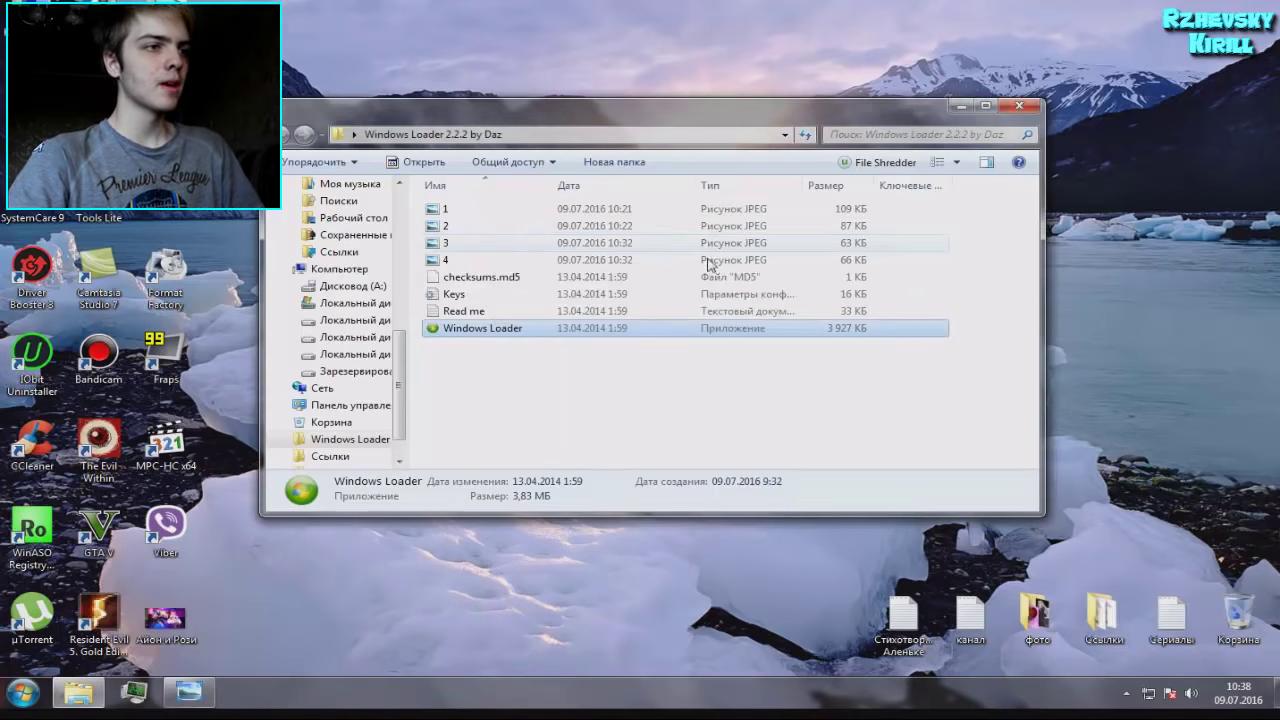
- View image 1 with the Install instruction enlarged, and close all open image windows
left_click(449, 214)
double_click(449, 214)
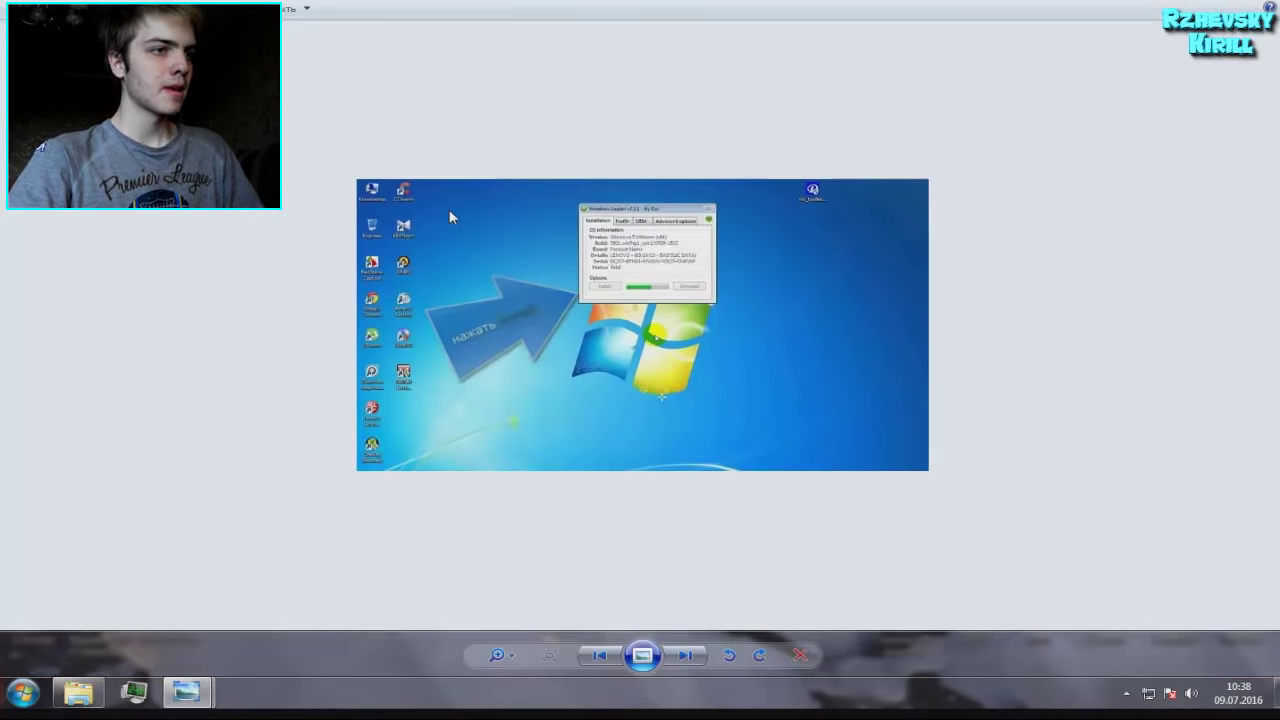
scroll(627, 346, "up", 3)
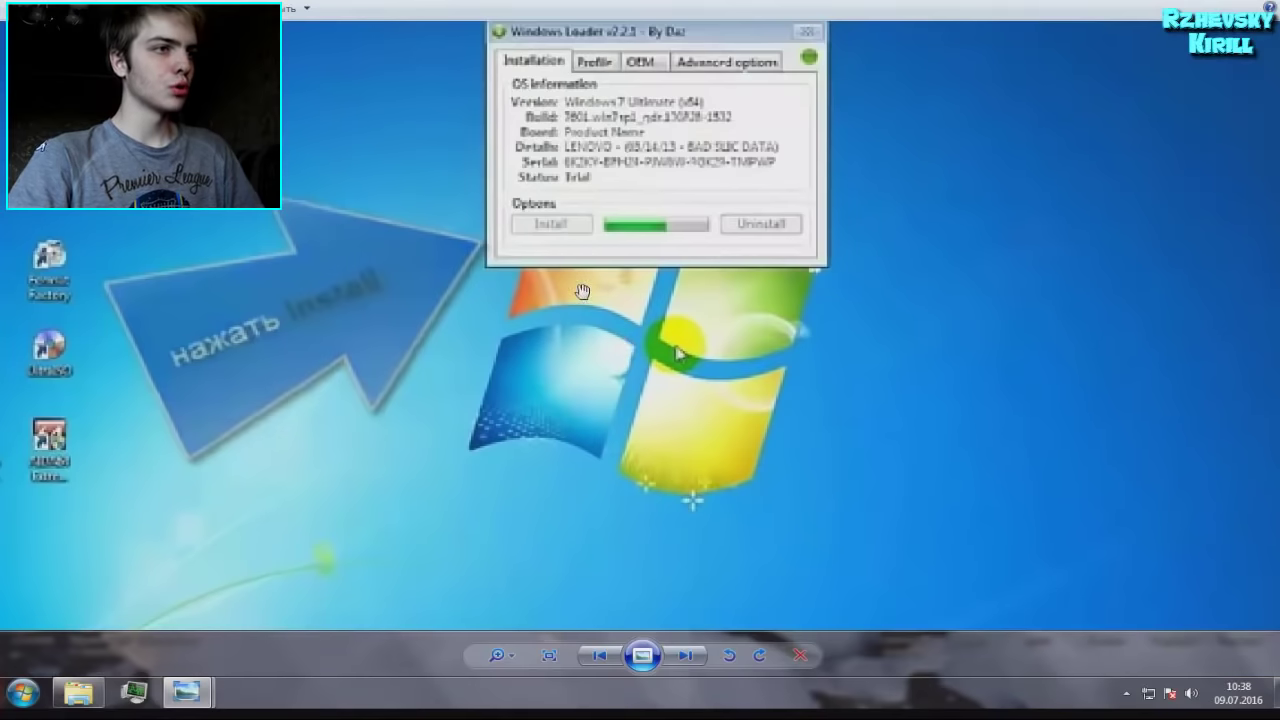
scroll(571, 273, "down", 3)
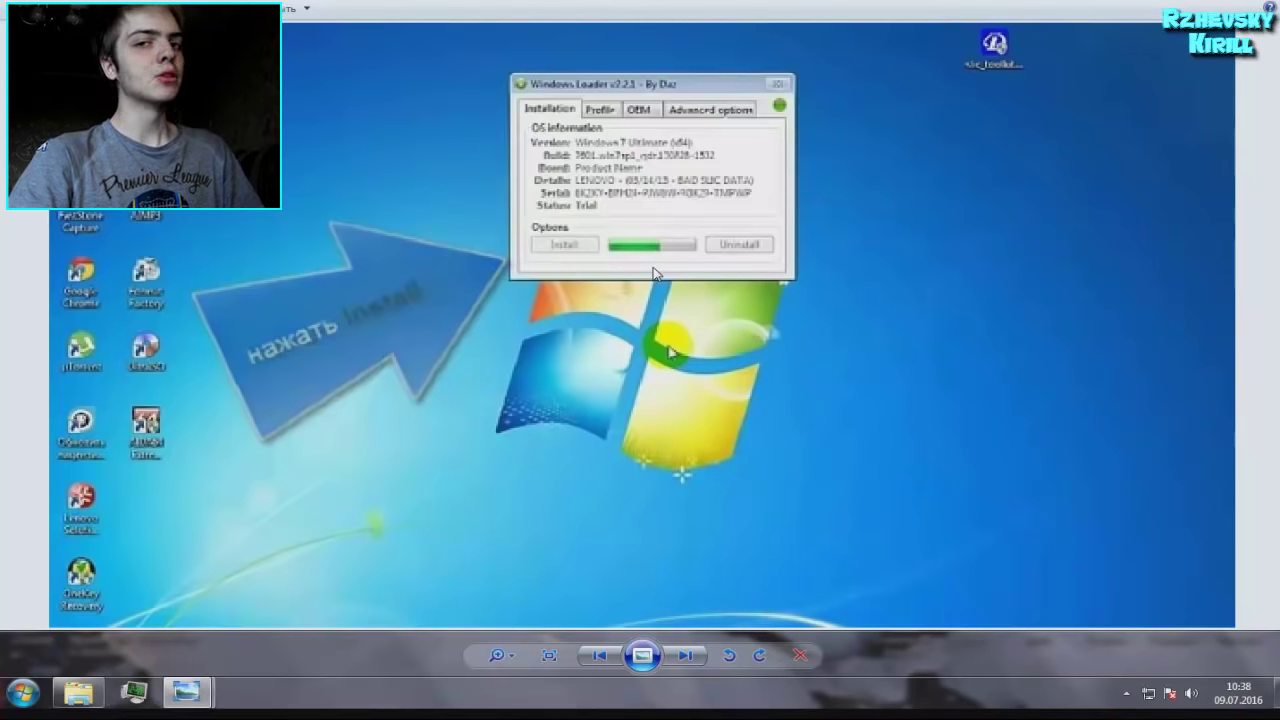
scroll(655, 272, "down", 5)
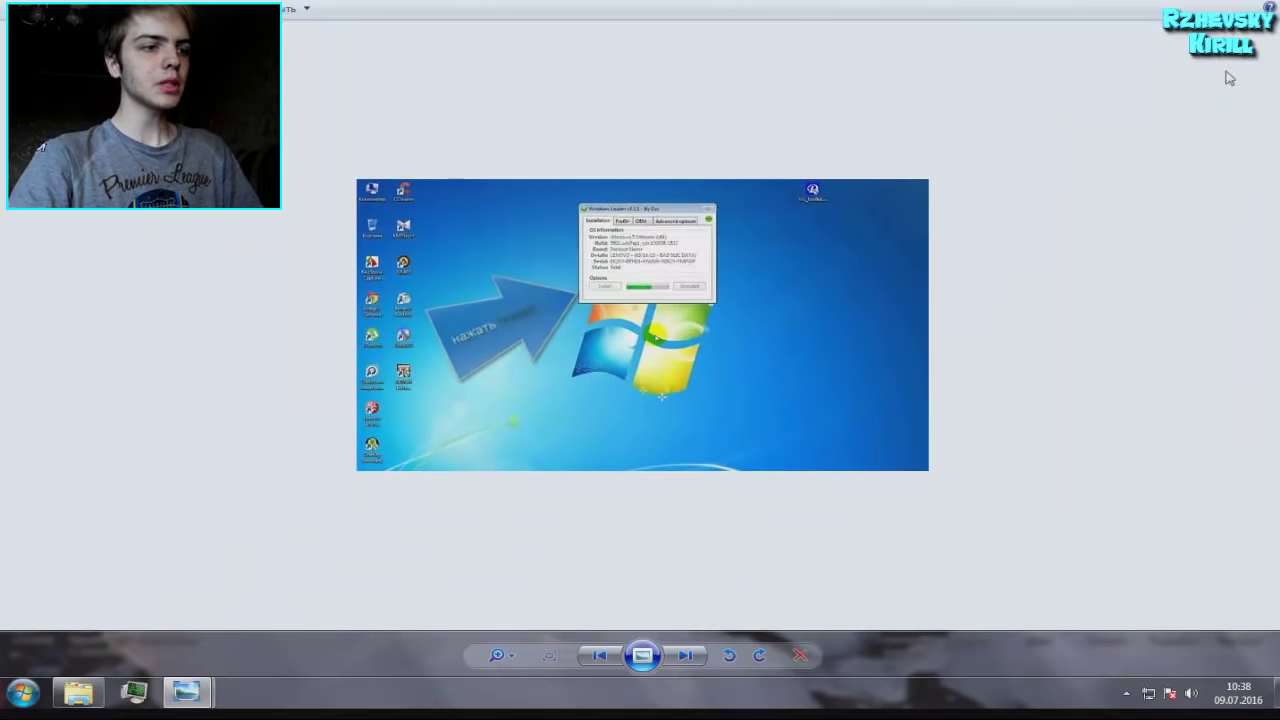
mouse_move(193, 697)
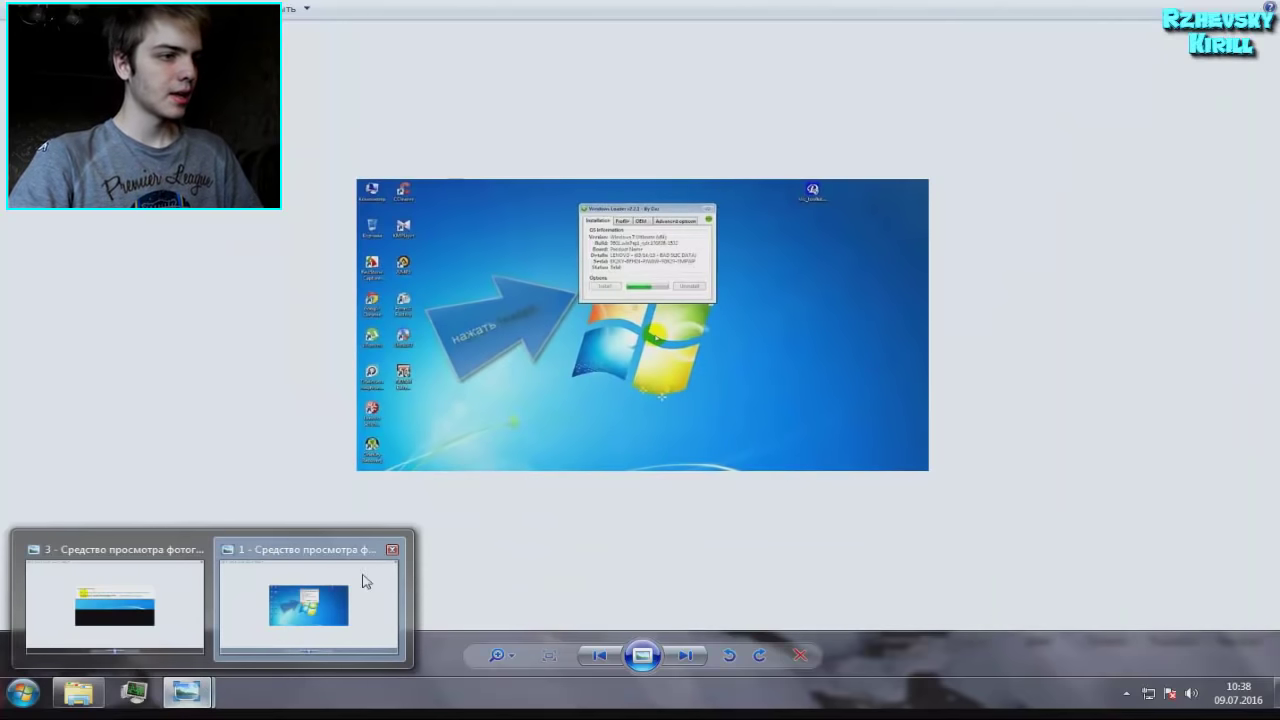
left_click(394, 560)
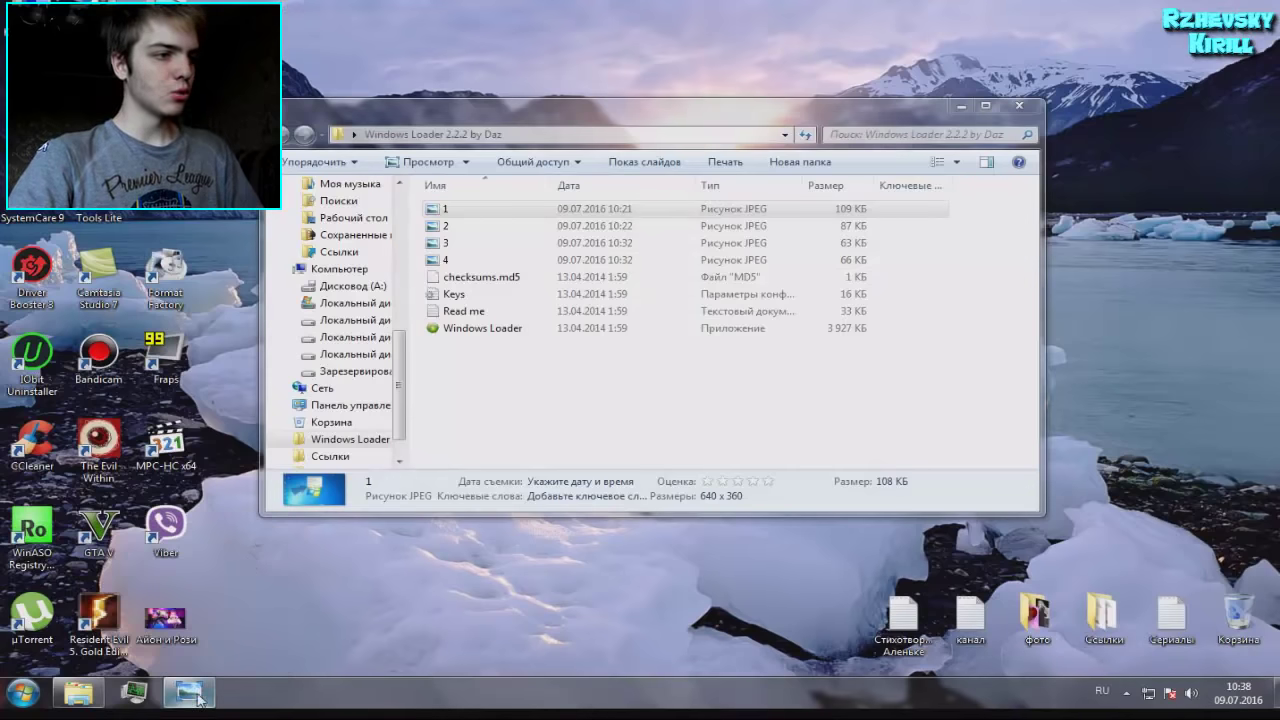
mouse_move(189, 691)
left_click(271, 549)
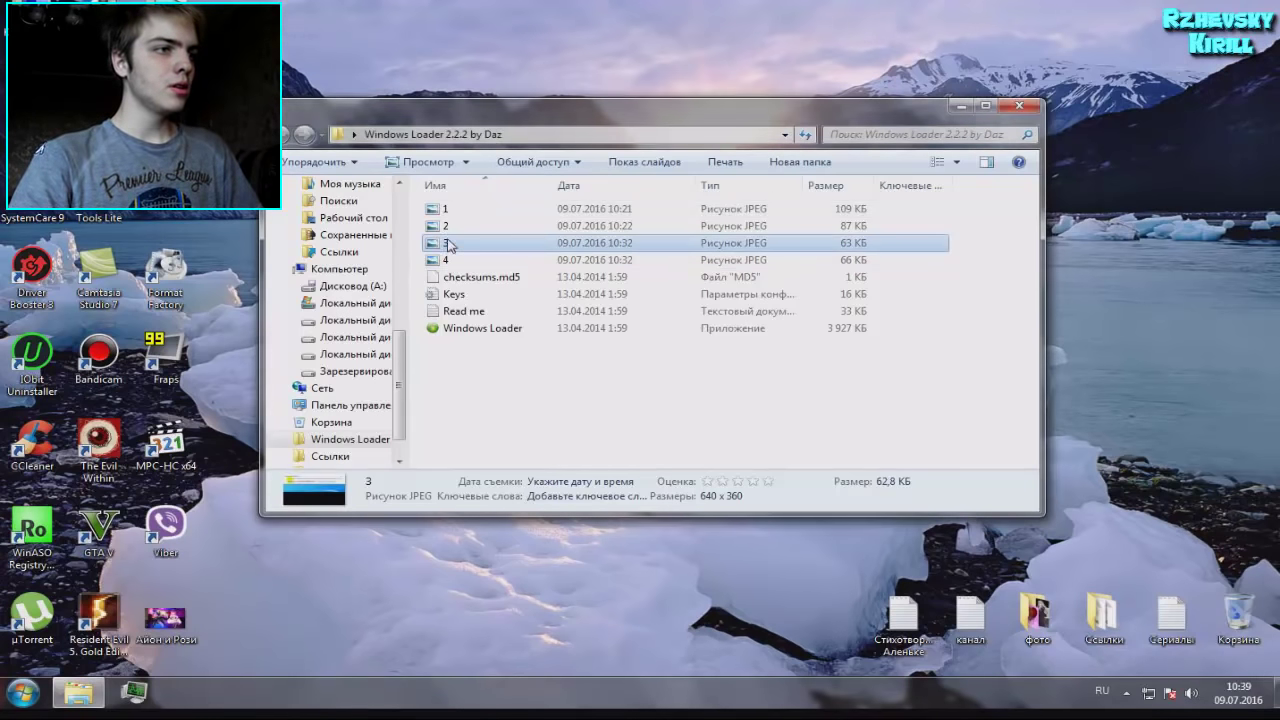
- View image 2 with the Restart instruction and minimize its window
left_click(447, 228)
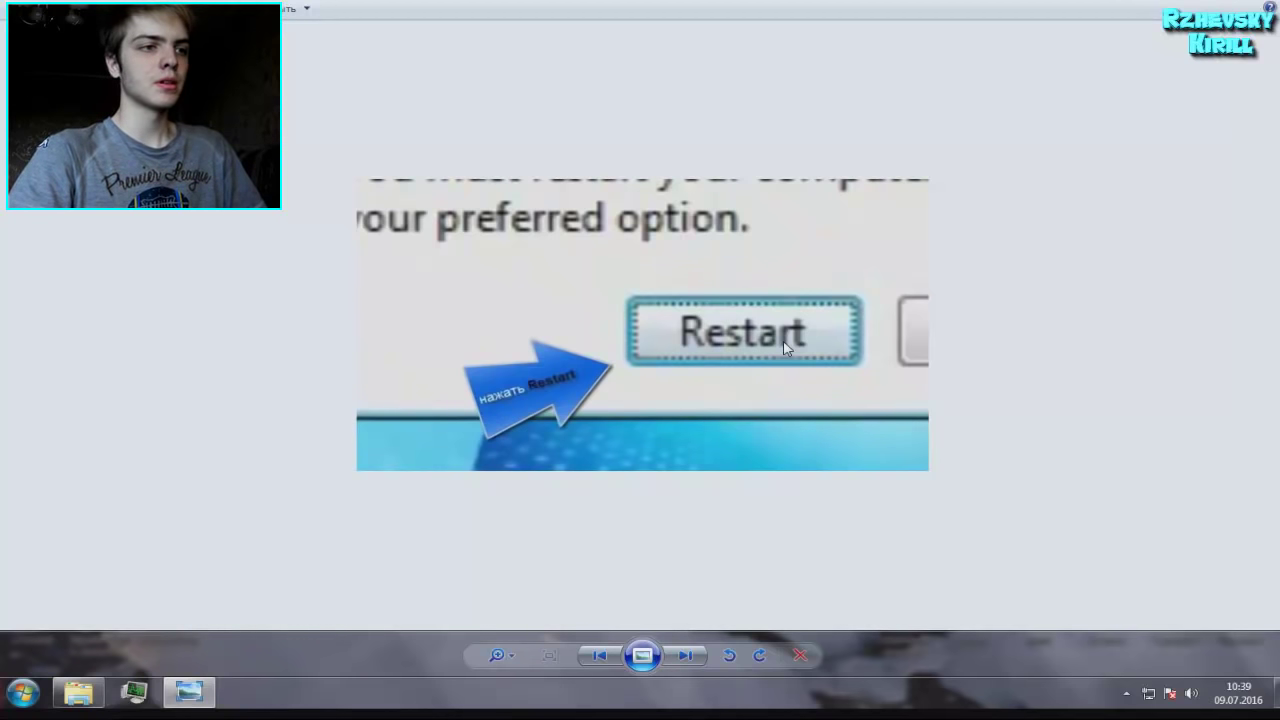
left_click(199, 702)
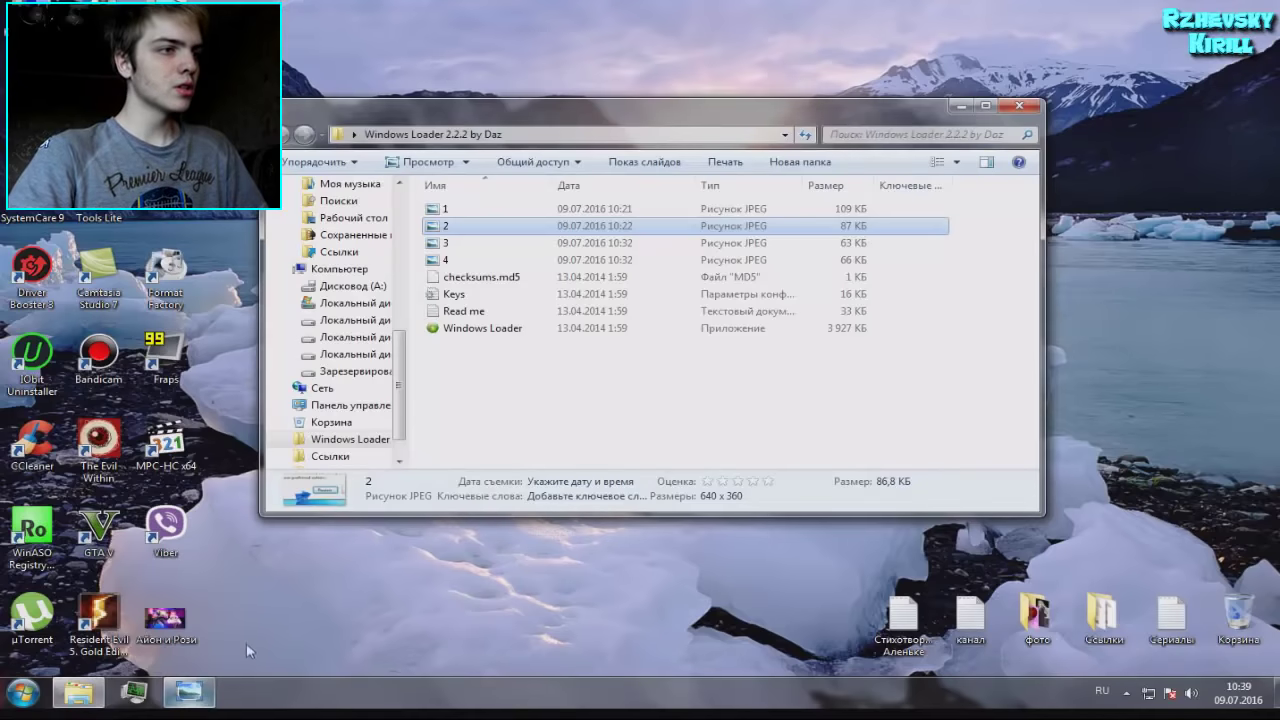
left_click(449, 248)
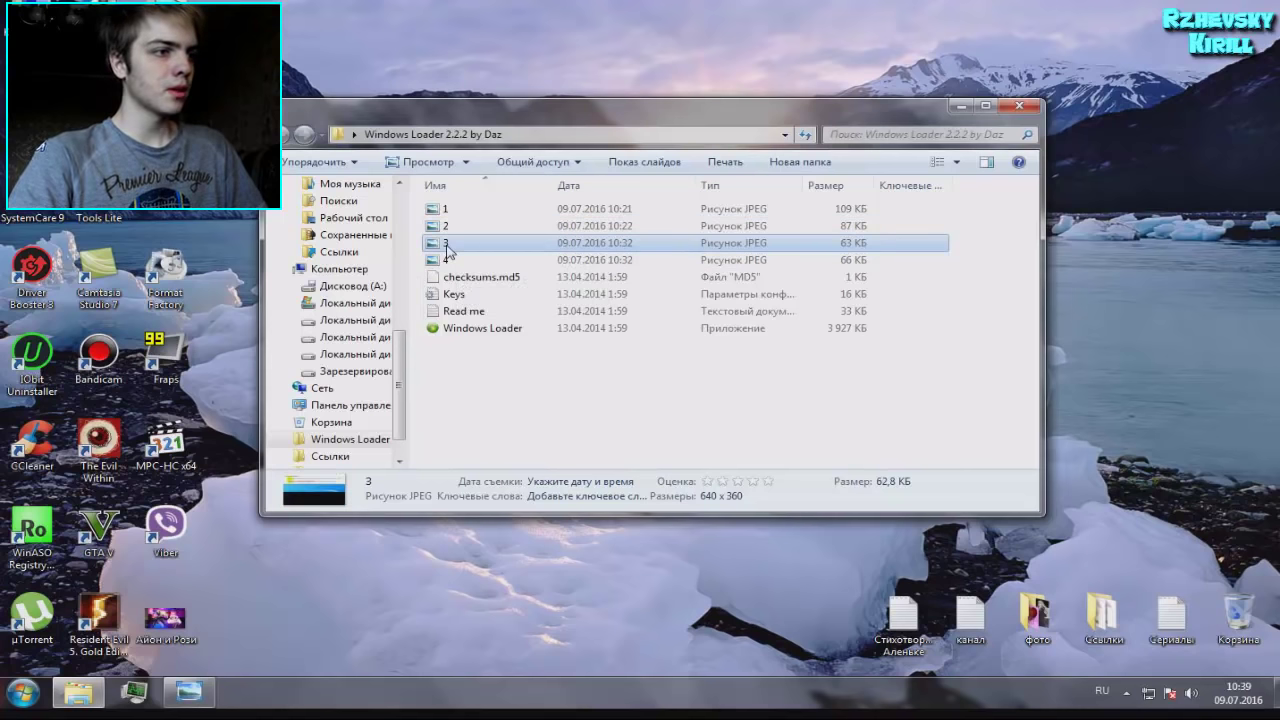
- View image 4 showing the activation result, and close the windows of images 4 and 2
double_click(447, 262)
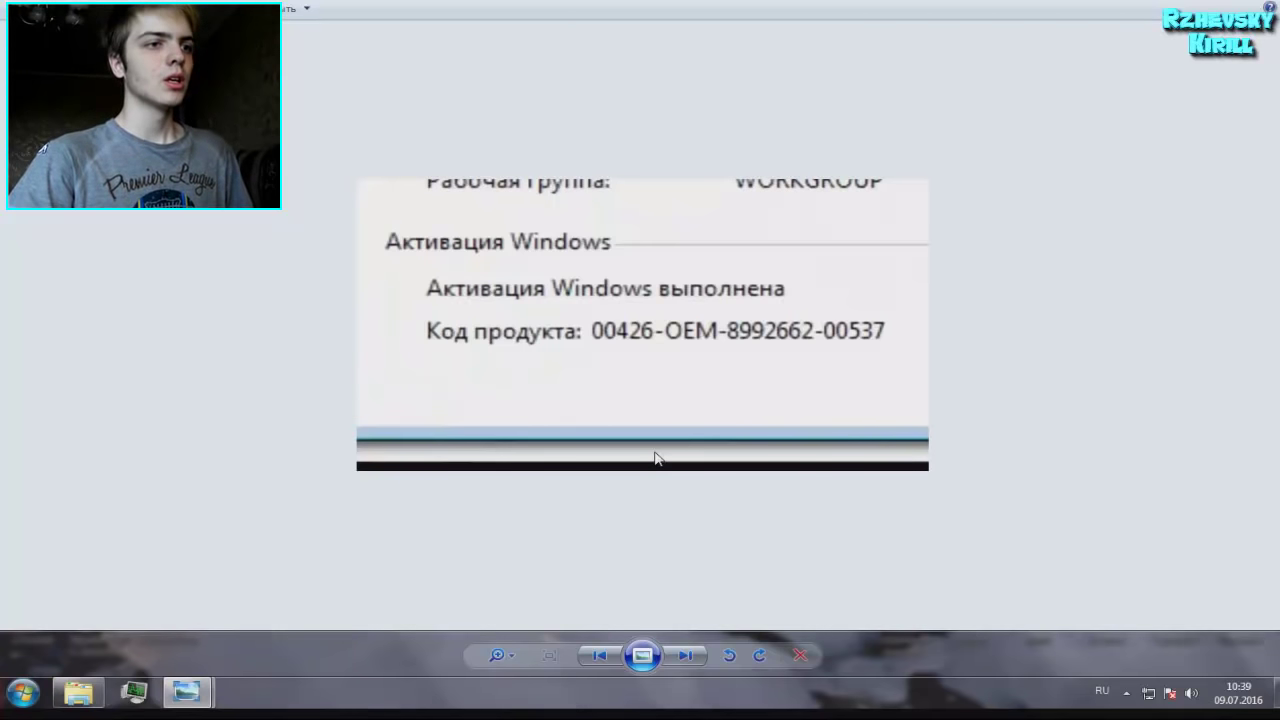
mouse_move(170, 700)
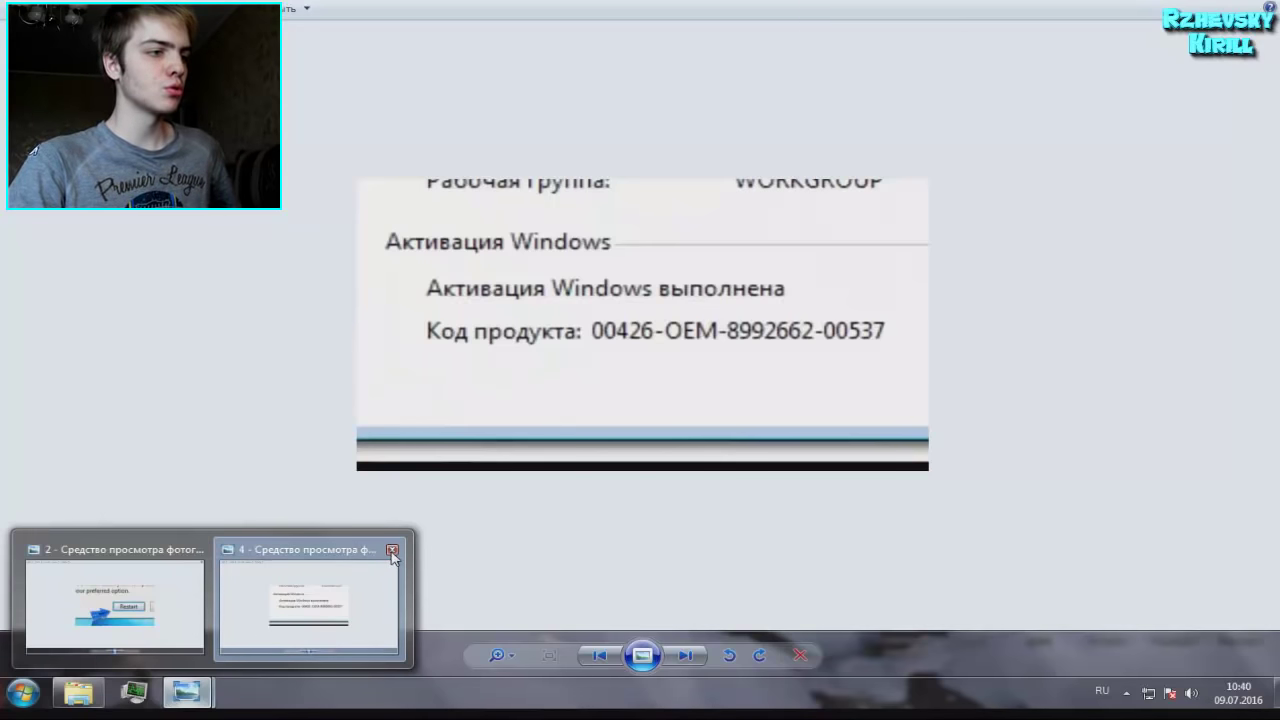
left_click(395, 550)
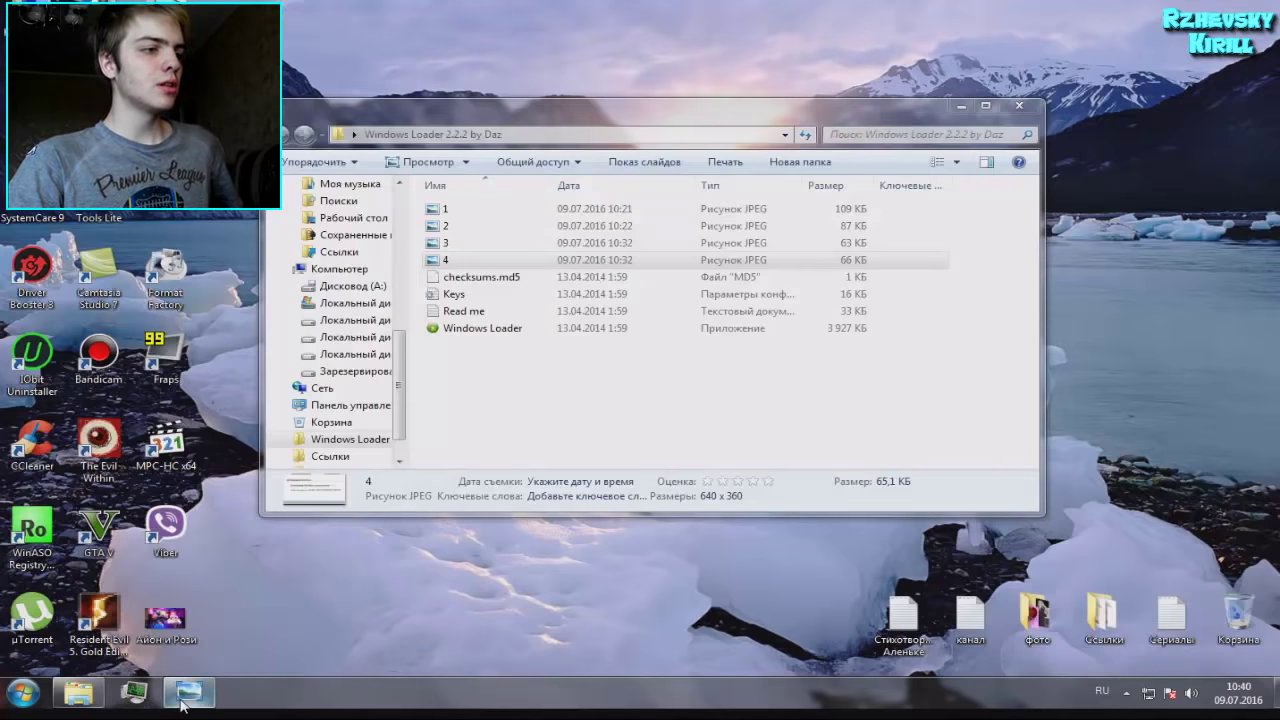
left_click(271, 549)
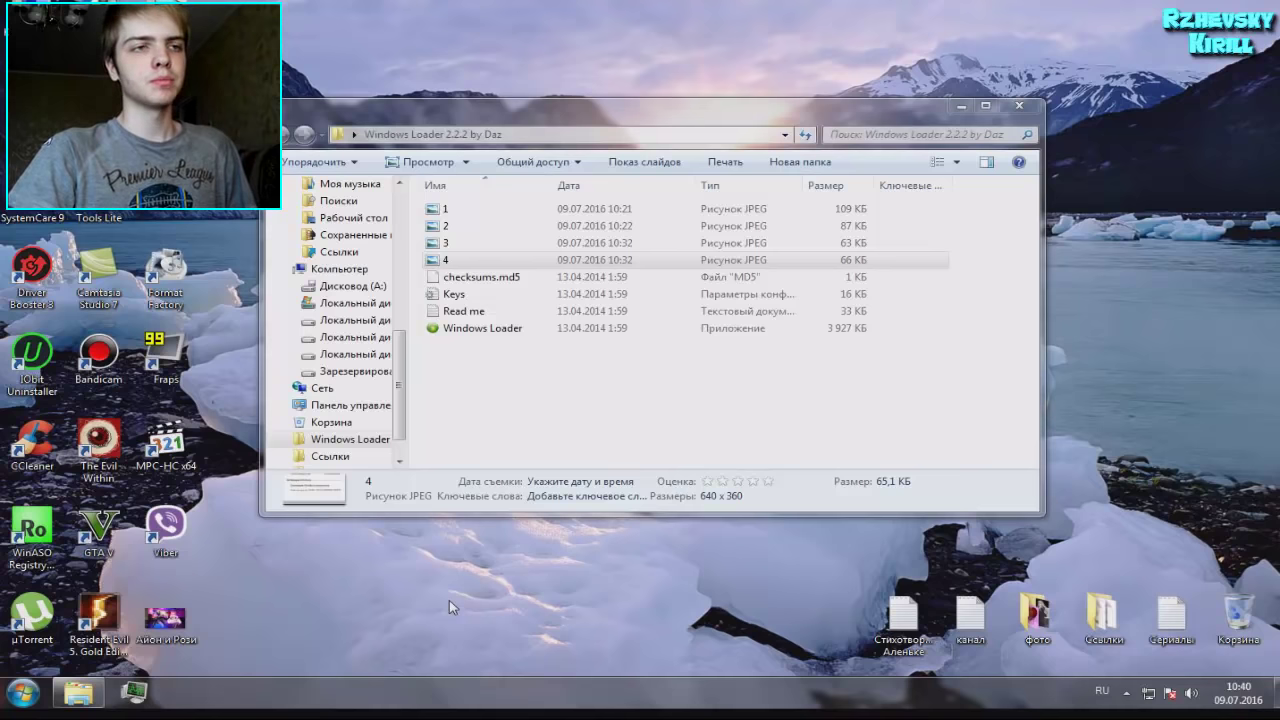
- Close the Windows Loader 2.2.2 by Daz folder window
left_click(621, 124)
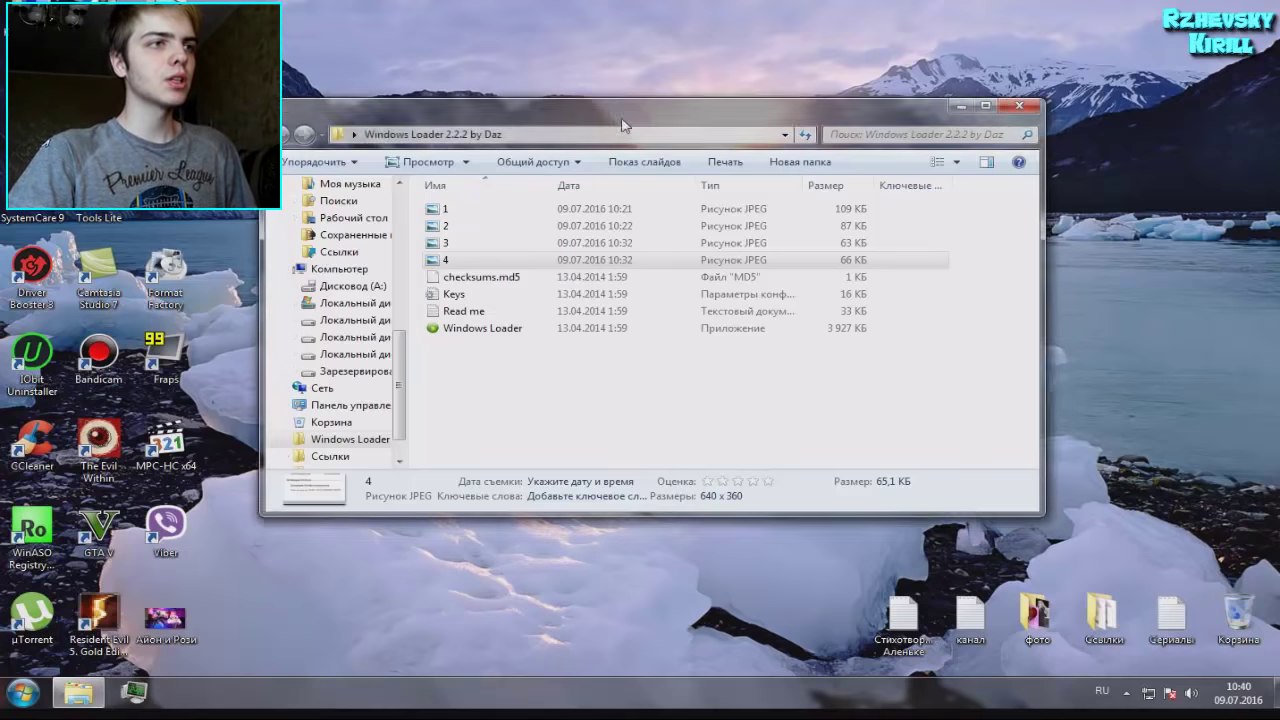
left_click_drag(621, 124, 631, 162)
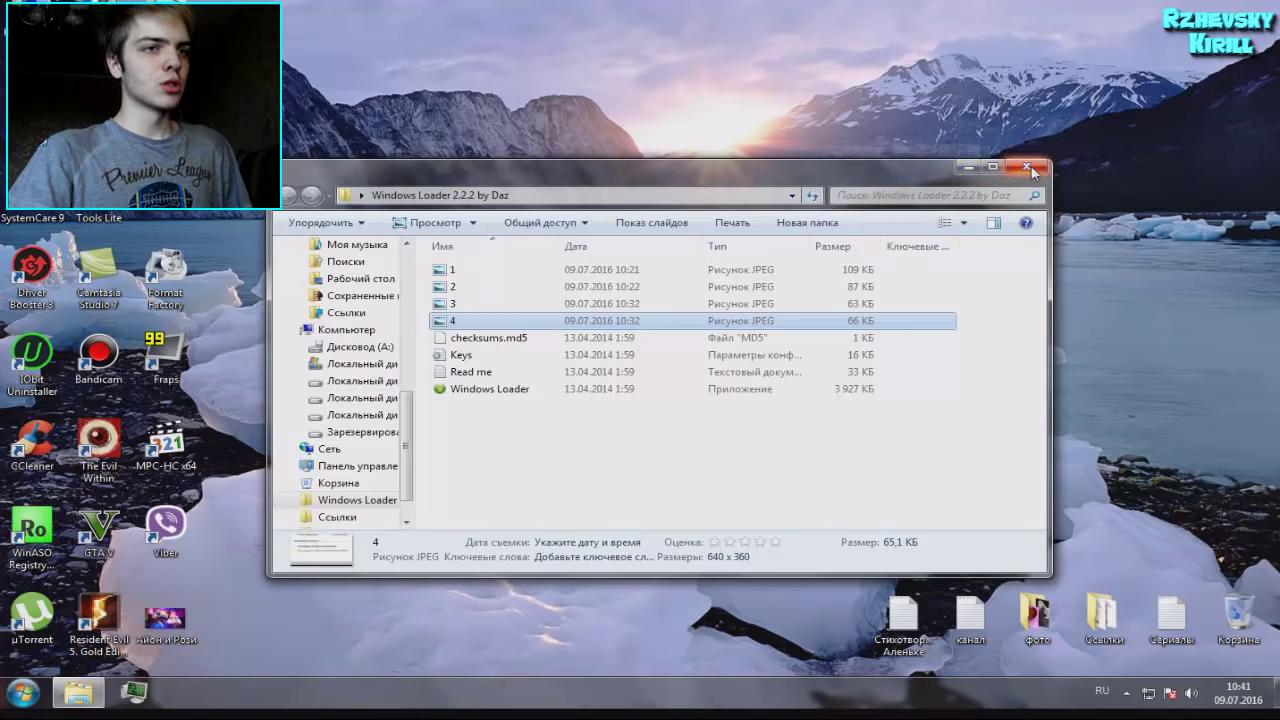
left_click(1030, 168)
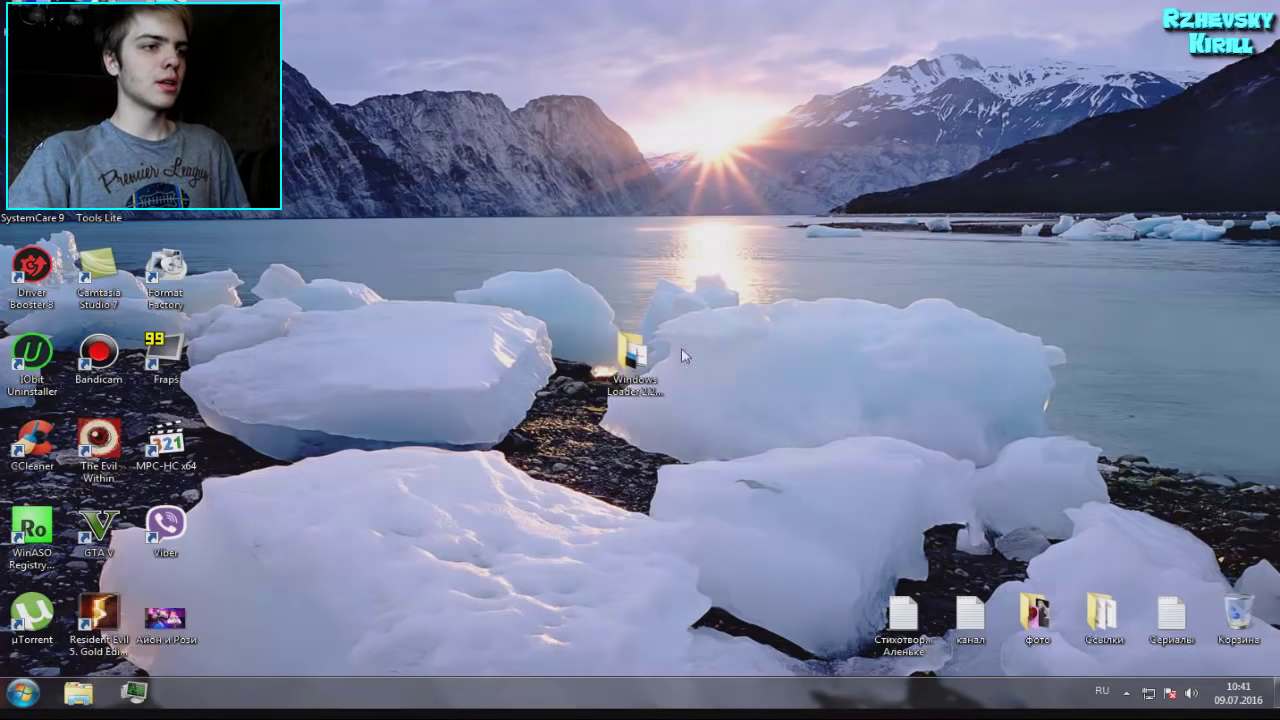